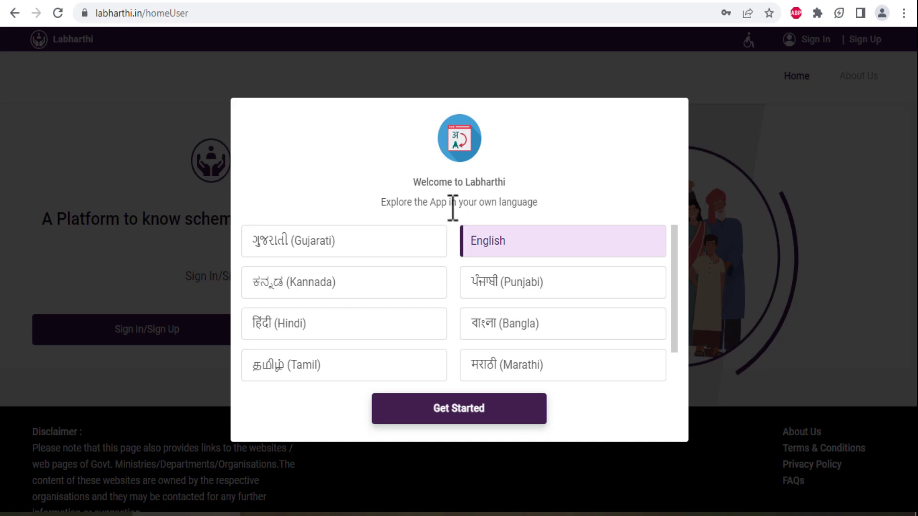
# Browse the language tiles, including Bangla and Punjabi, then start the app in English
pyautogui.moveTo(671, 288); pyautogui.dragTo(667, 335)
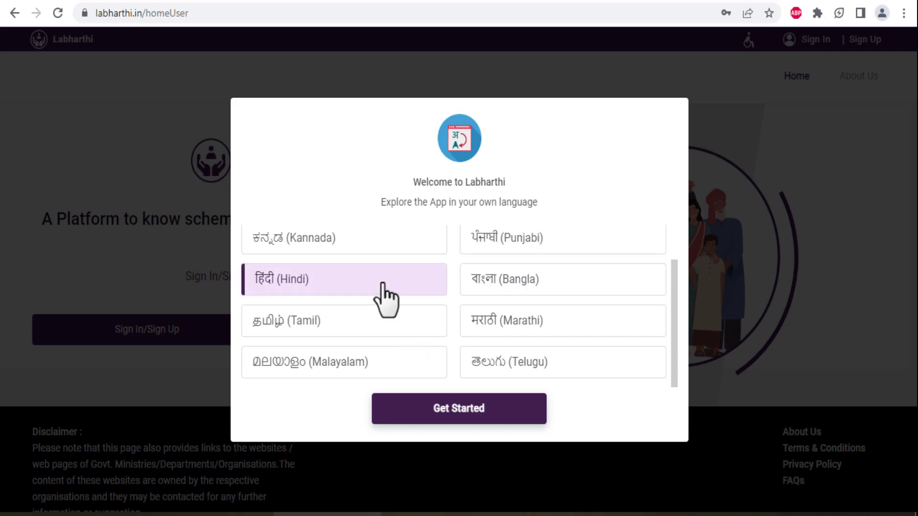
pyautogui.scroll(2, 460, 319)
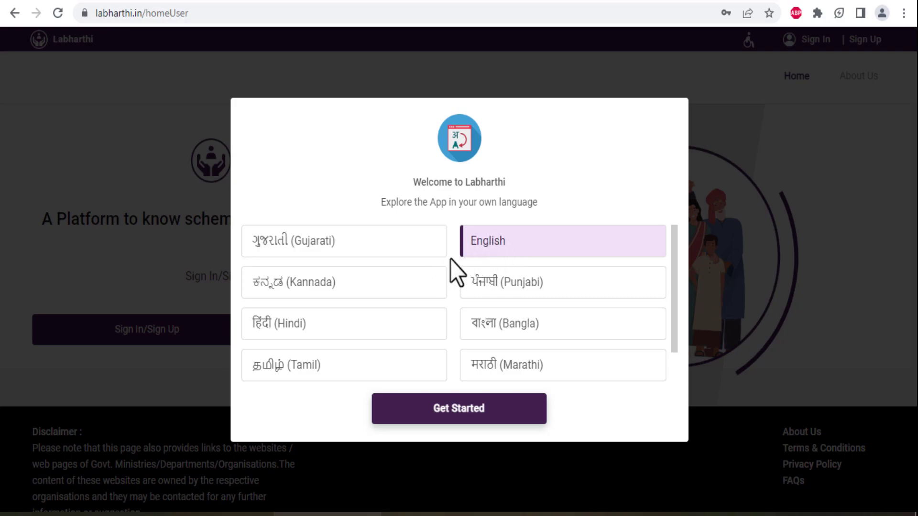
pyautogui.scroll(-1, 450, 259)
pyautogui.scroll(1, 450, 259)
pyautogui.click(485, 329)
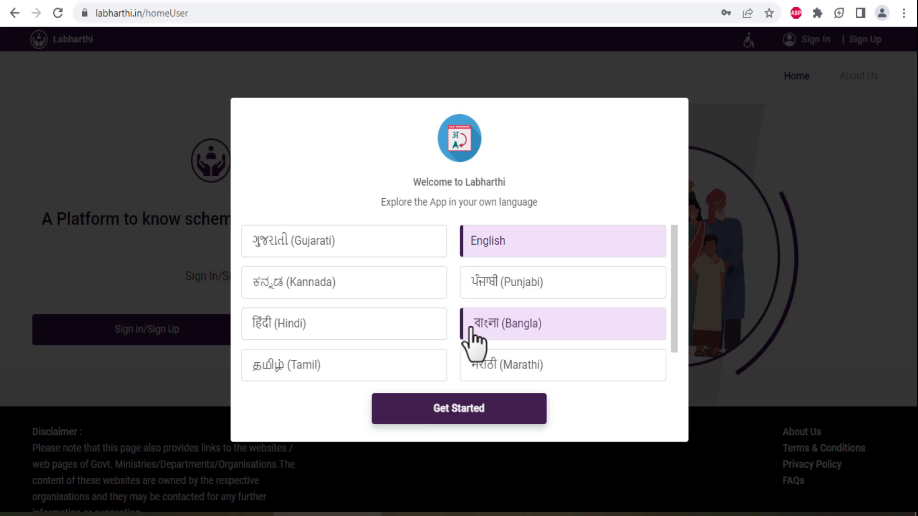
pyautogui.click(471, 292)
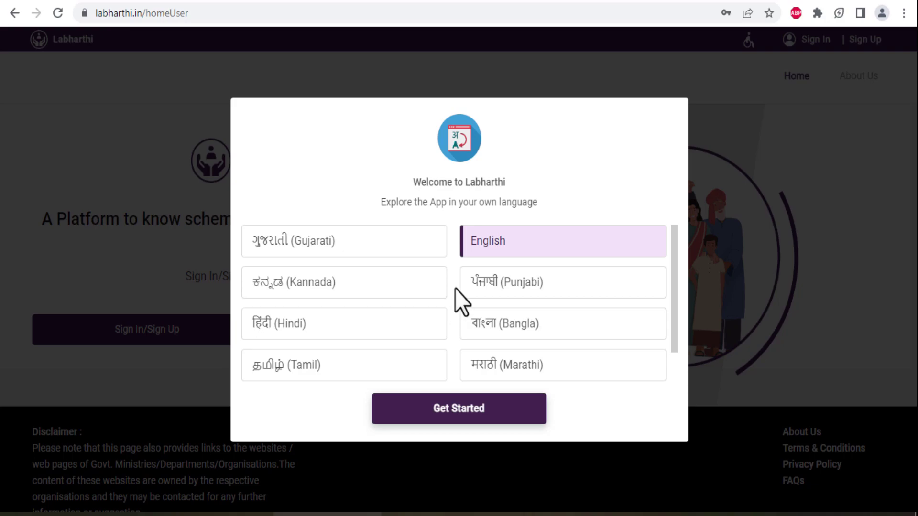
pyautogui.scroll(-1, 455, 288)
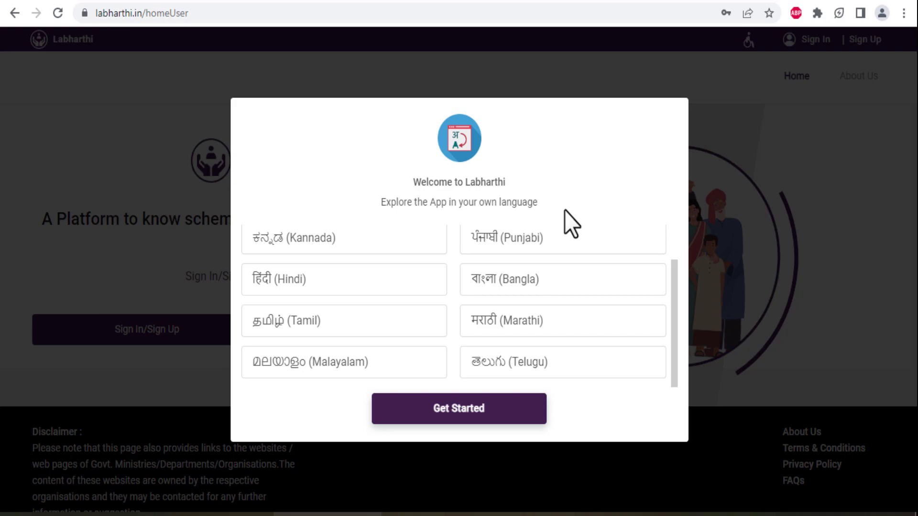
pyautogui.scroll(1, 526, 229)
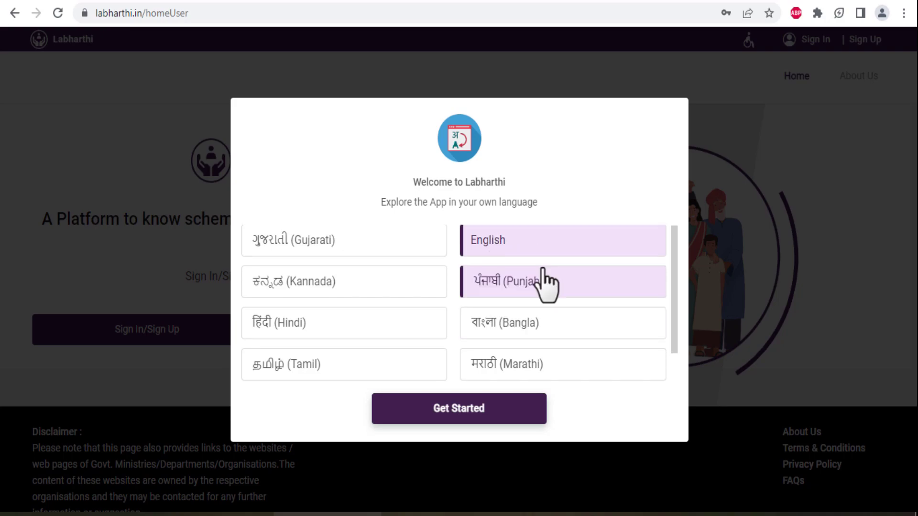
pyautogui.scroll(-1, 543, 280)
pyautogui.scroll(1, 542, 280)
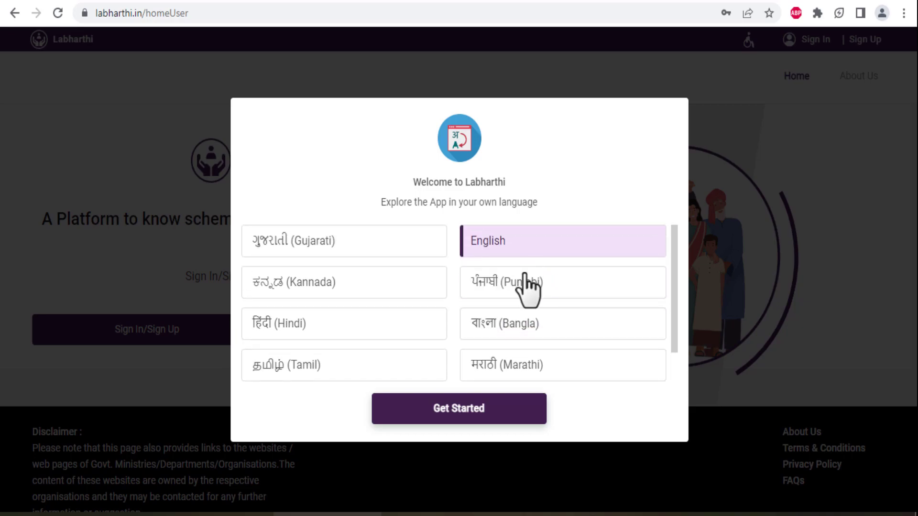
pyautogui.click(455, 407)
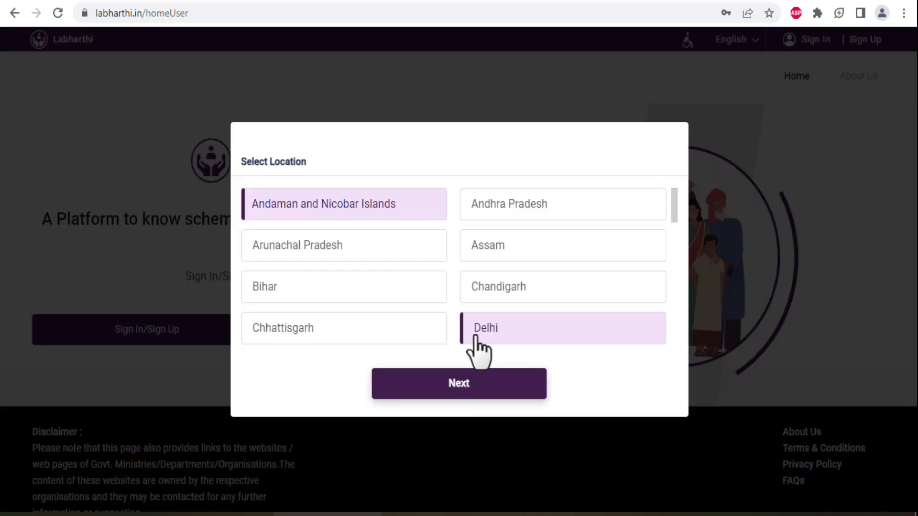
# Choose West Bengal as the state and 24 Paraganas North as the district
pyautogui.scroll(-15, 376, 236)
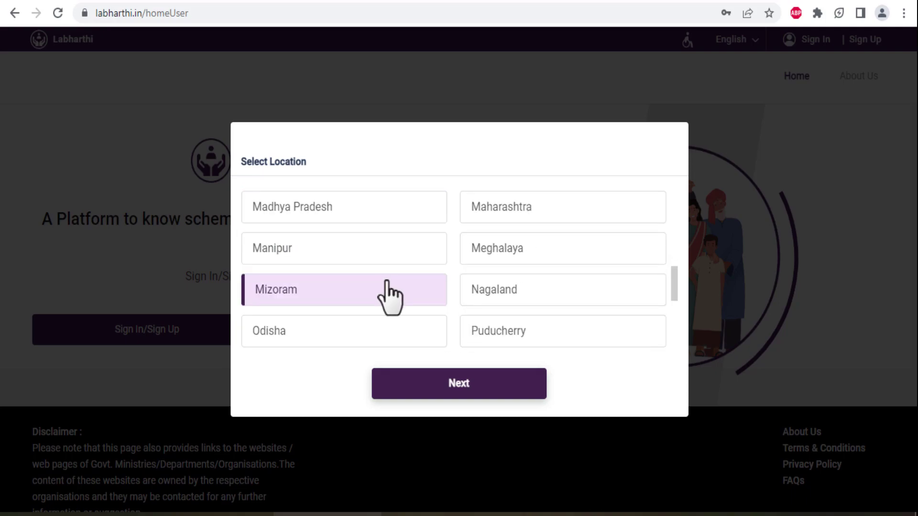
pyautogui.click(482, 326)
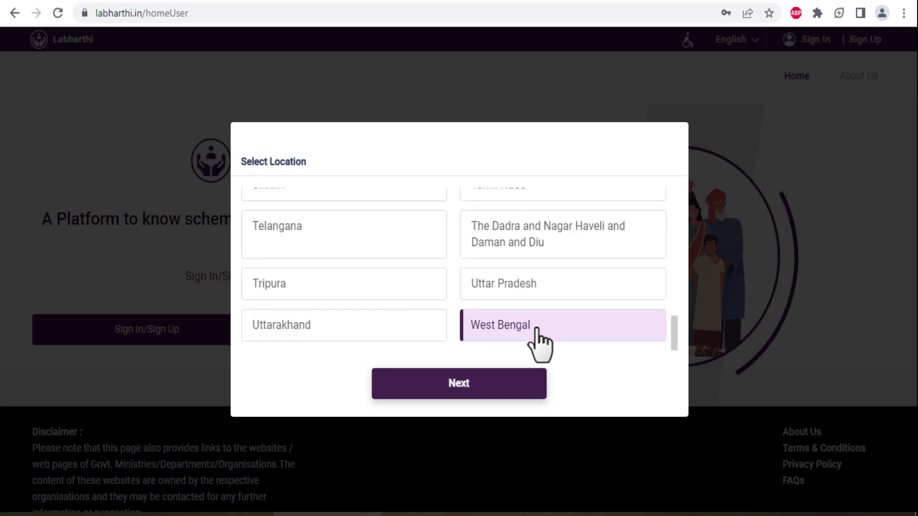
pyautogui.click(502, 391)
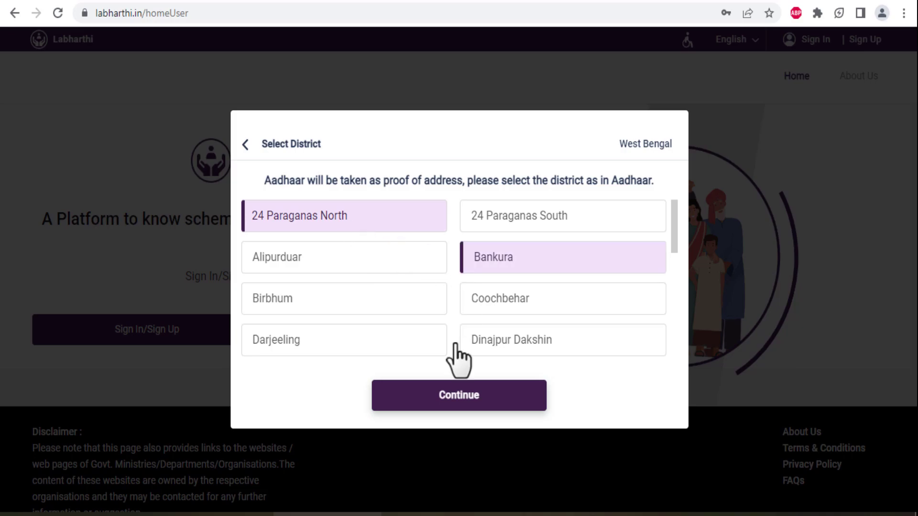
pyautogui.click(450, 397)
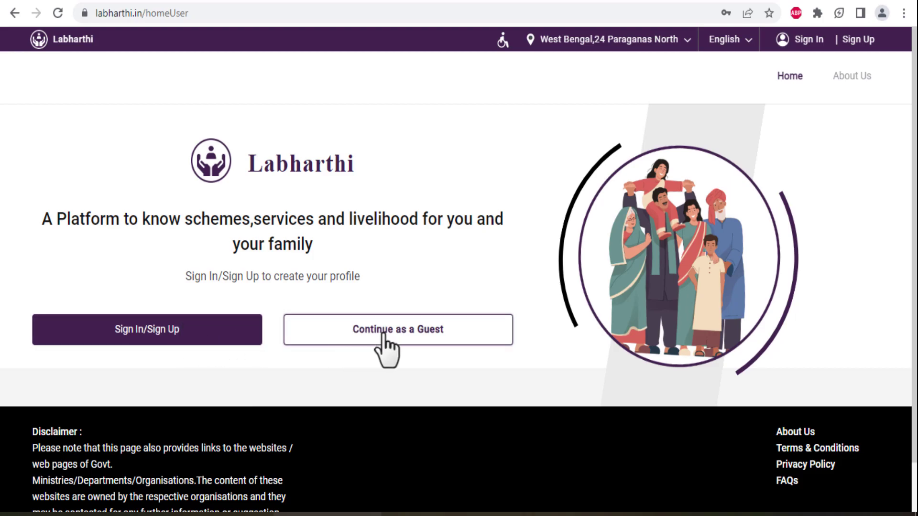
pyautogui.click(431, 335)
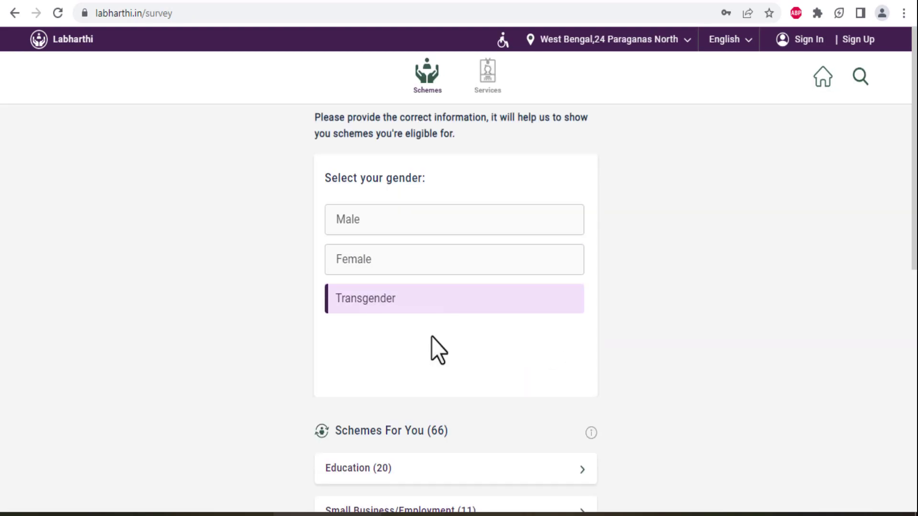
pyautogui.click(394, 220)
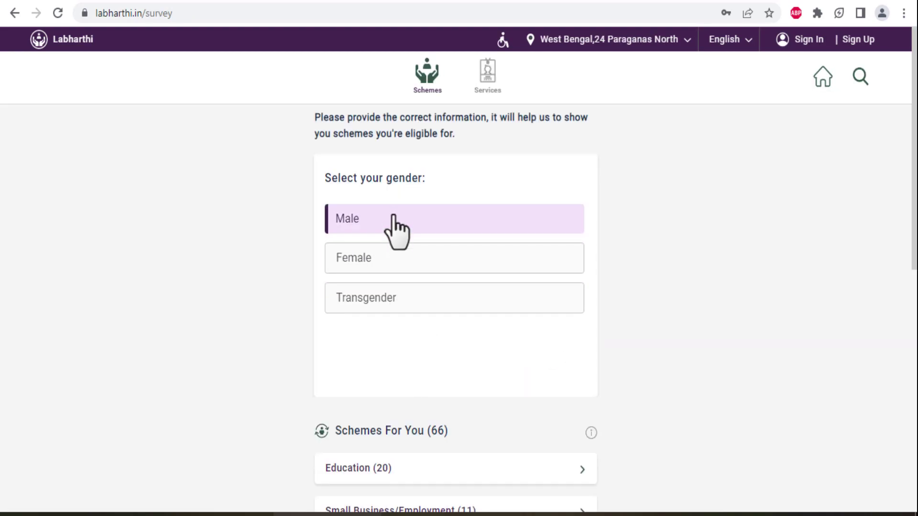
pyautogui.scroll(-5, 622, 390)
pyautogui.scroll(5, 488, 300)
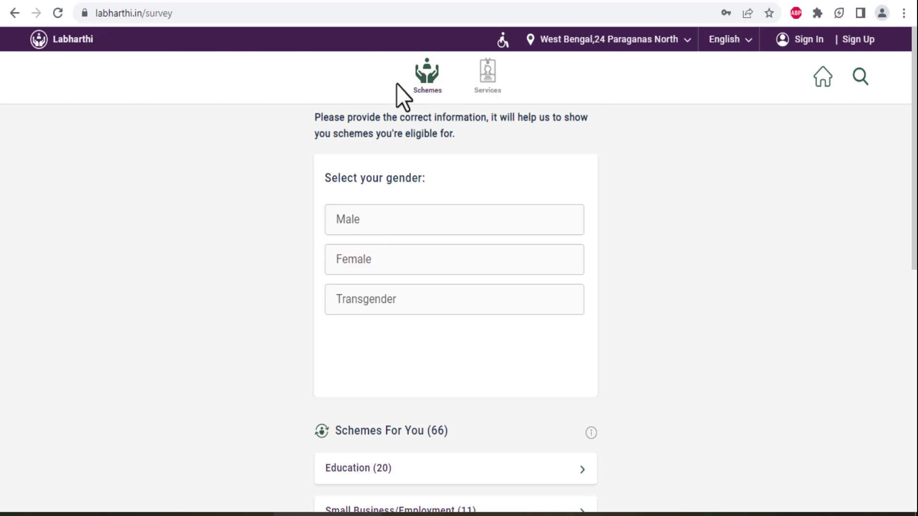
pyautogui.click(822, 78)
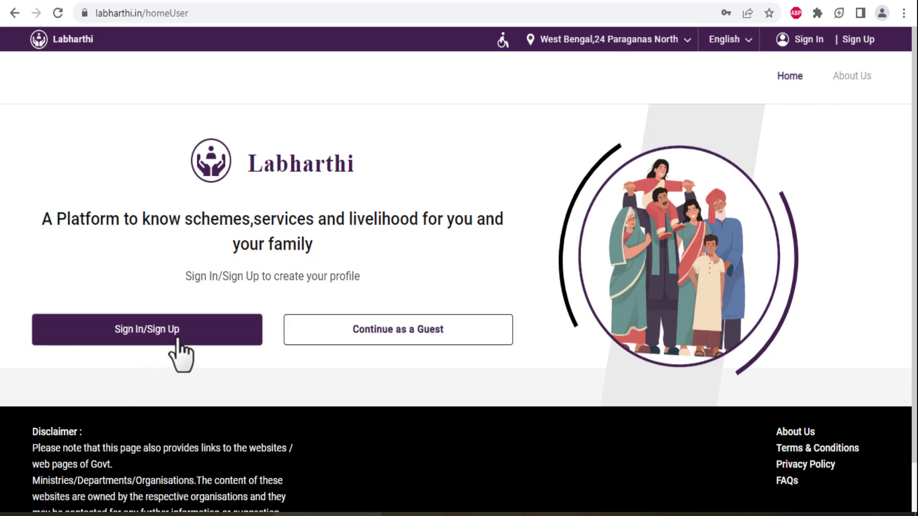
# Open Sign Up, enter the phone number and request a one-time code
pyautogui.click(855, 40)
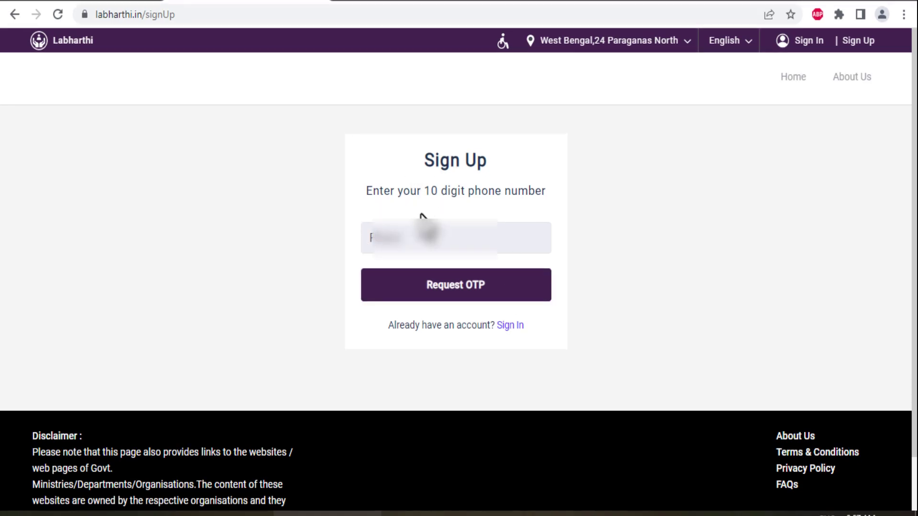
pyautogui.click(423, 237)
pyautogui.write('8')
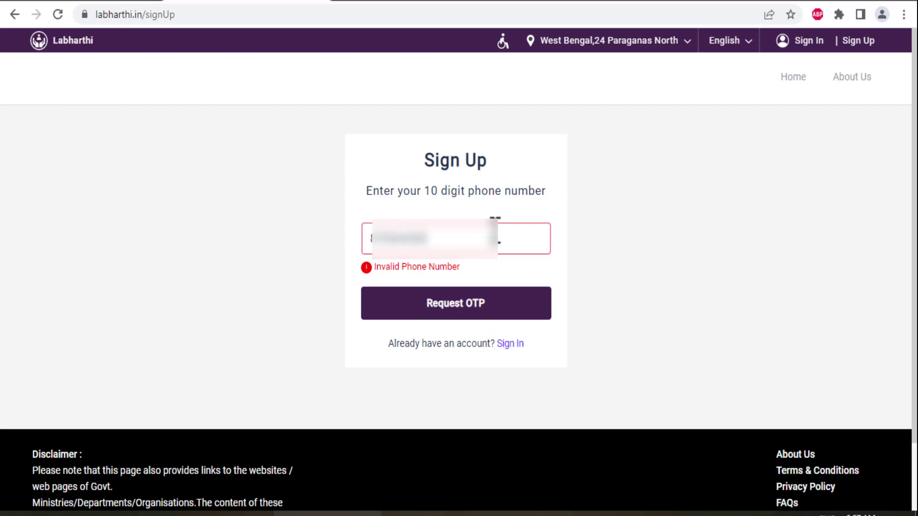
pyautogui.write('0')
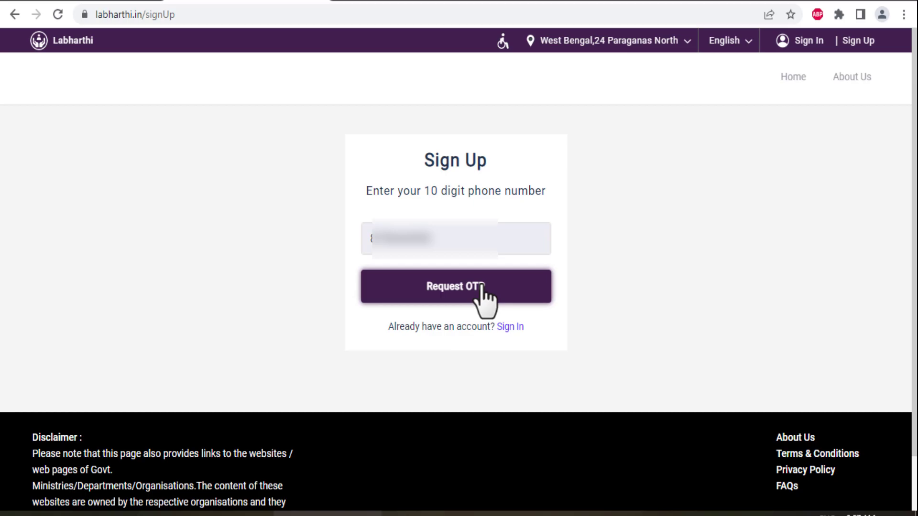
pyautogui.click(482, 286)
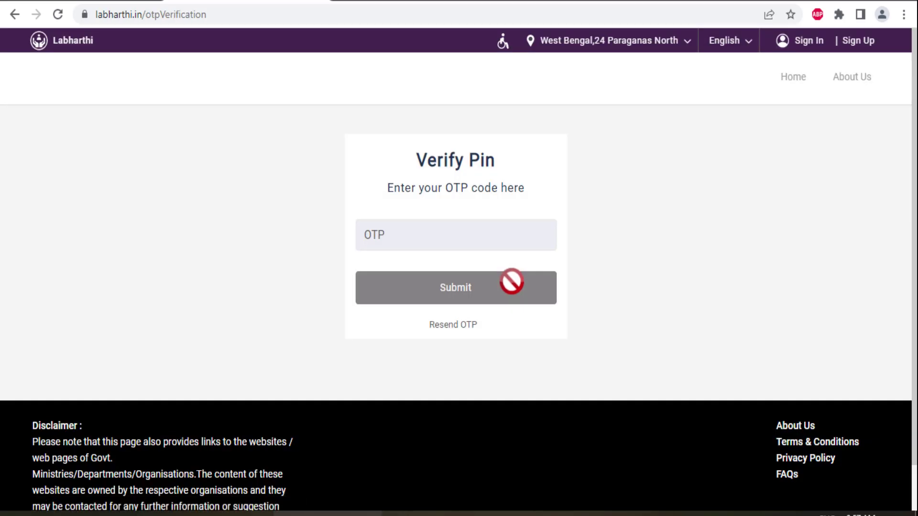
# Enter the received one-time code and submit it to verify the number
pyautogui.click(449, 240)
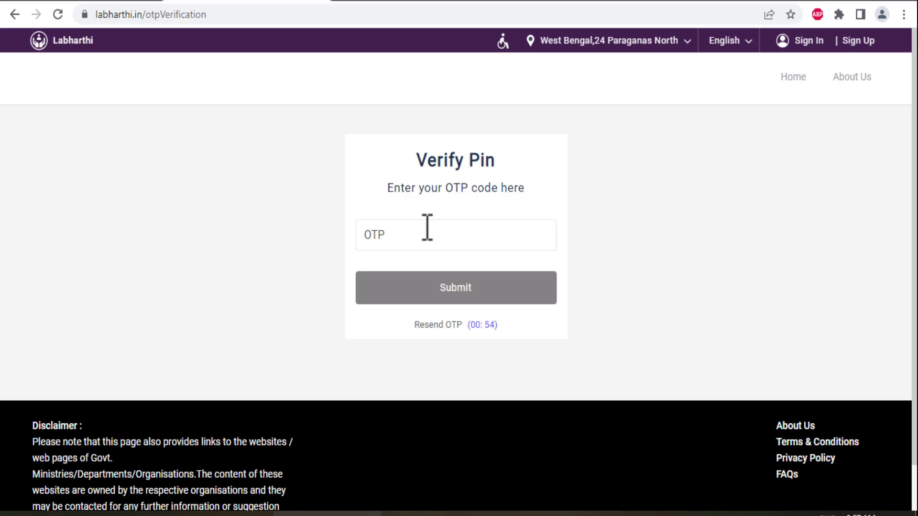
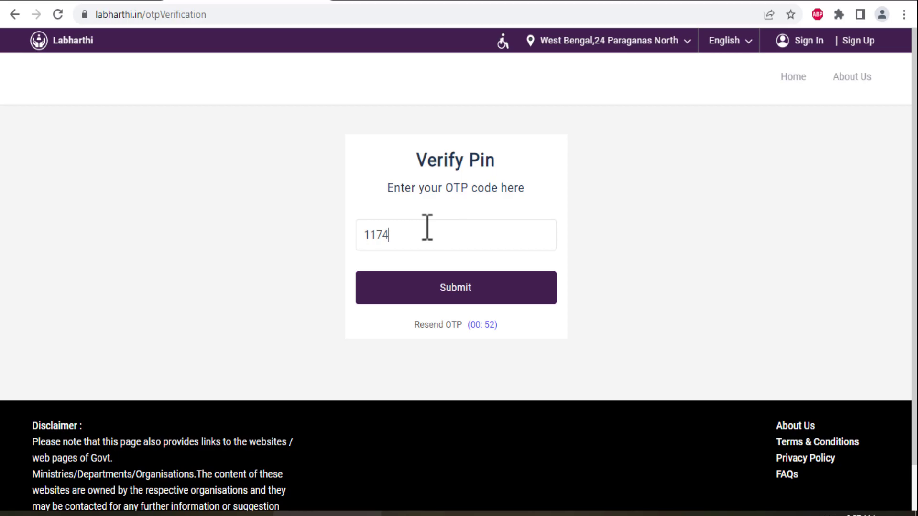
pyautogui.click(492, 297)
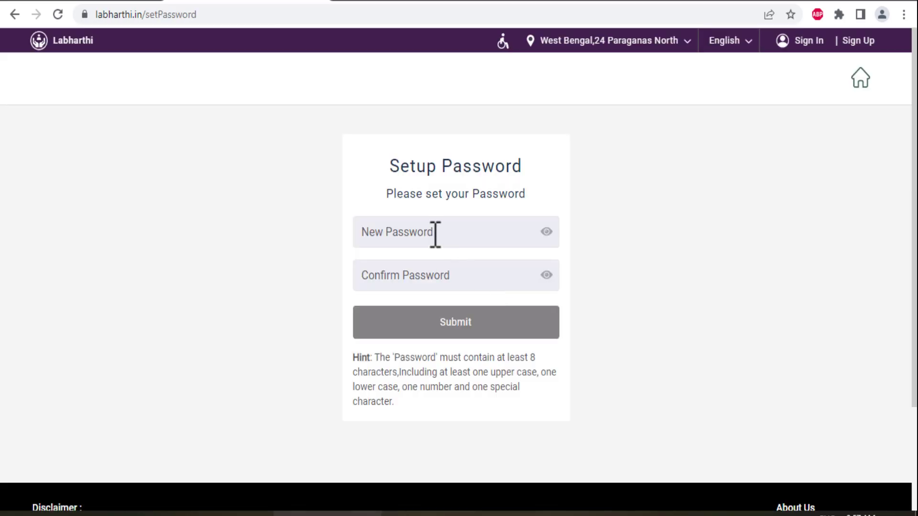
# Enter and confirm the account password, save it, and answer Male for gender
pyautogui.click(429, 225)
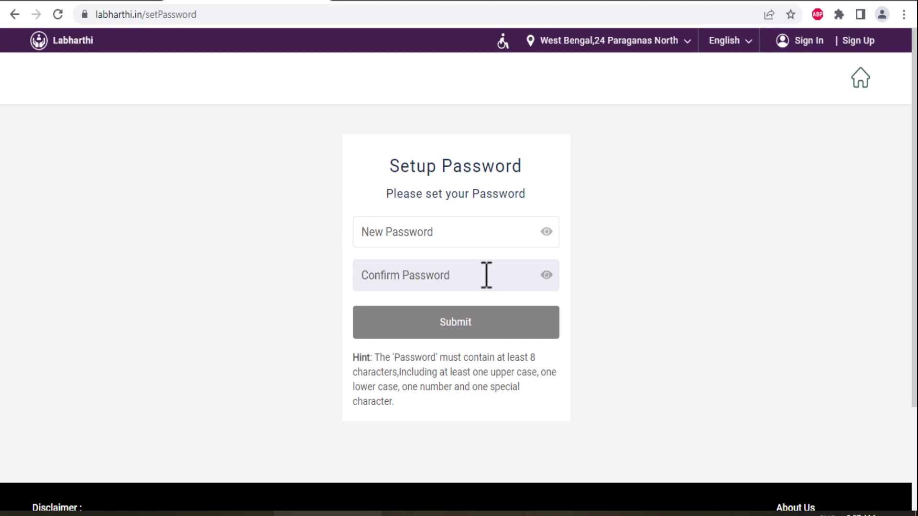
pyautogui.write('A')
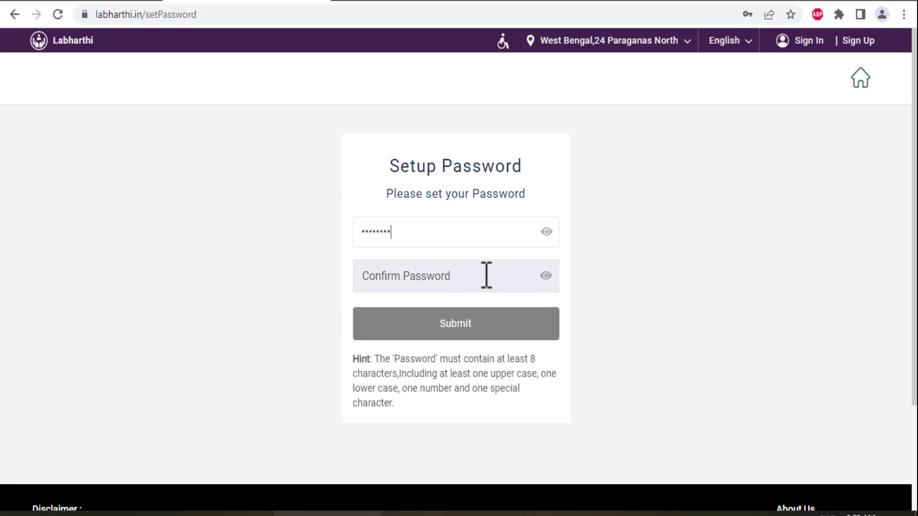
pyautogui.click(486, 275)
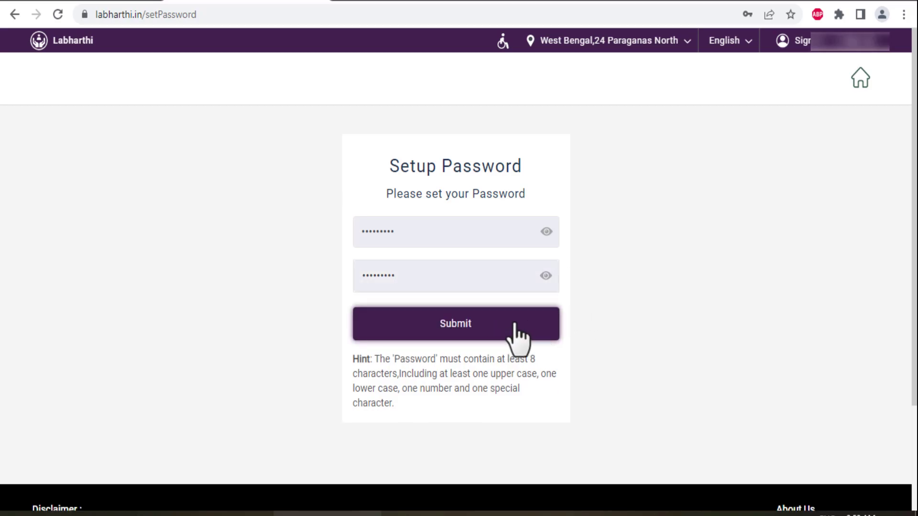
pyautogui.click(520, 325)
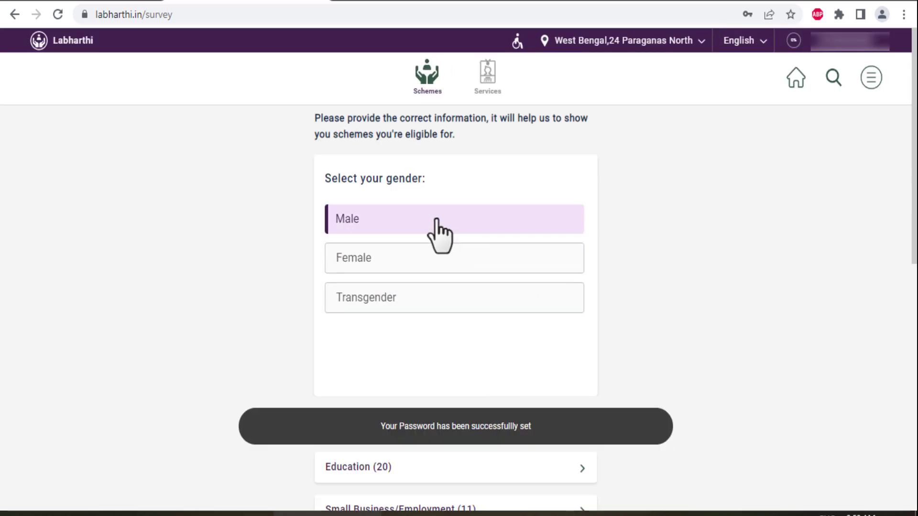
pyautogui.click(416, 237)
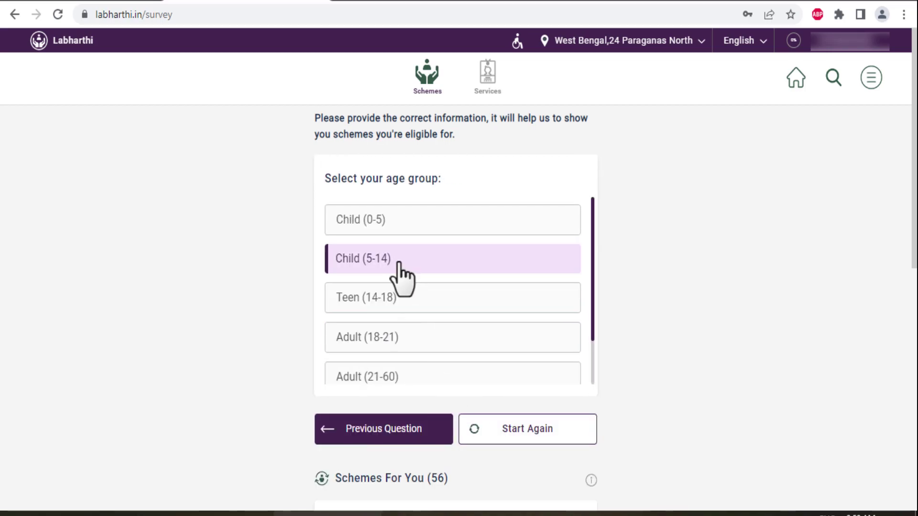
# Answer age group Adult (21-60), religion Muslim, and No for differently abled
pyautogui.click(383, 376)
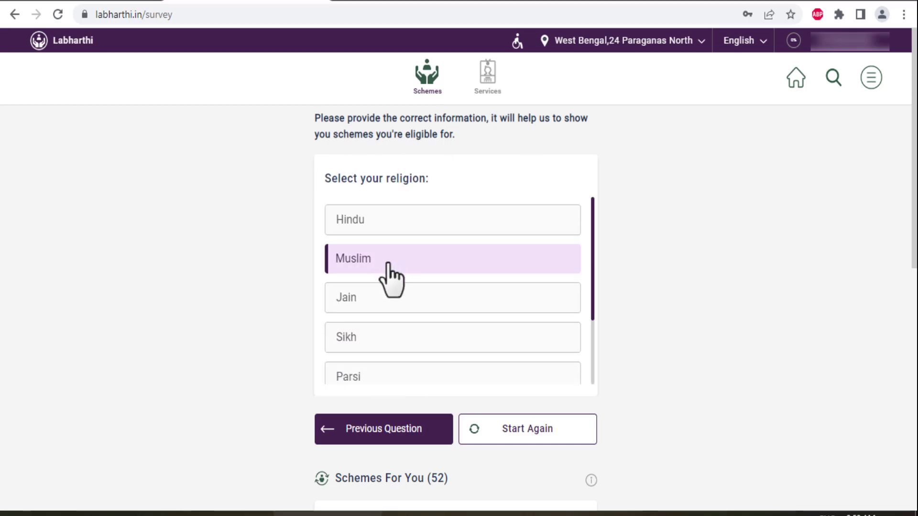
pyautogui.click(371, 270)
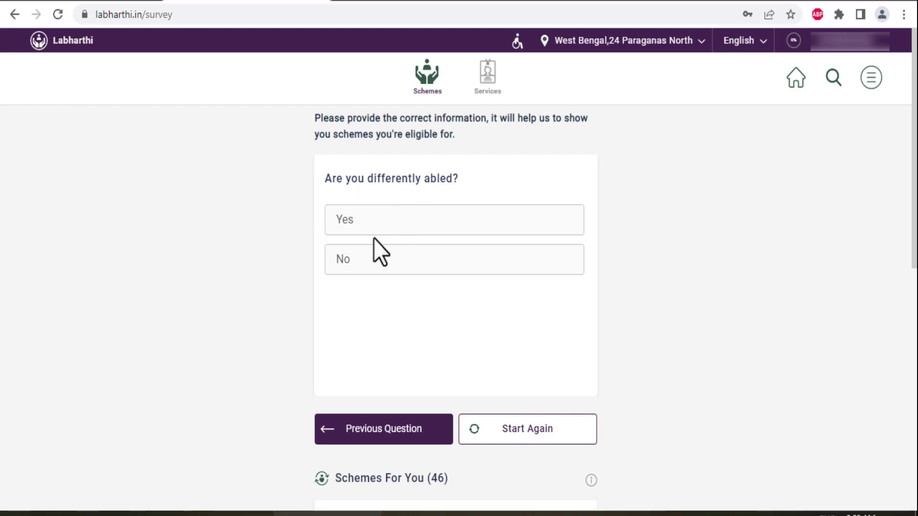
pyautogui.click(389, 265)
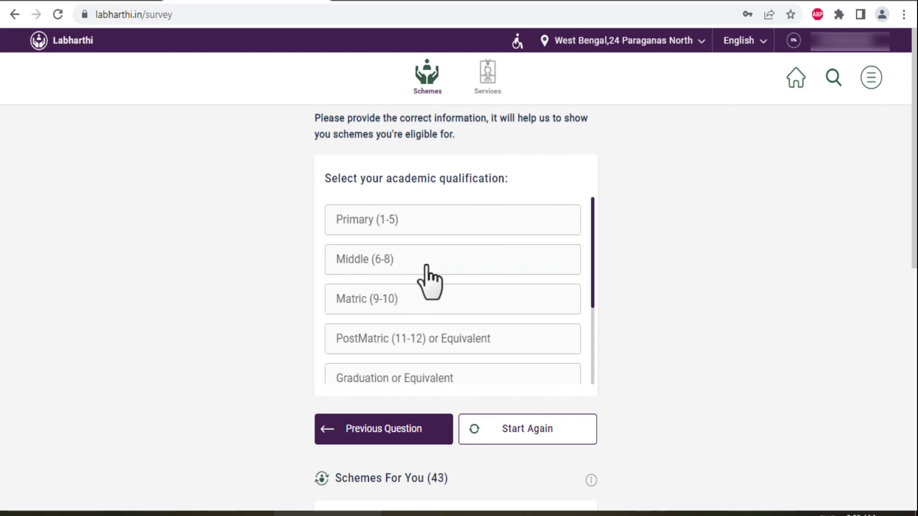
# Set qualification to Graduation or Equivalent and marital status to Married
pyautogui.click(370, 224)
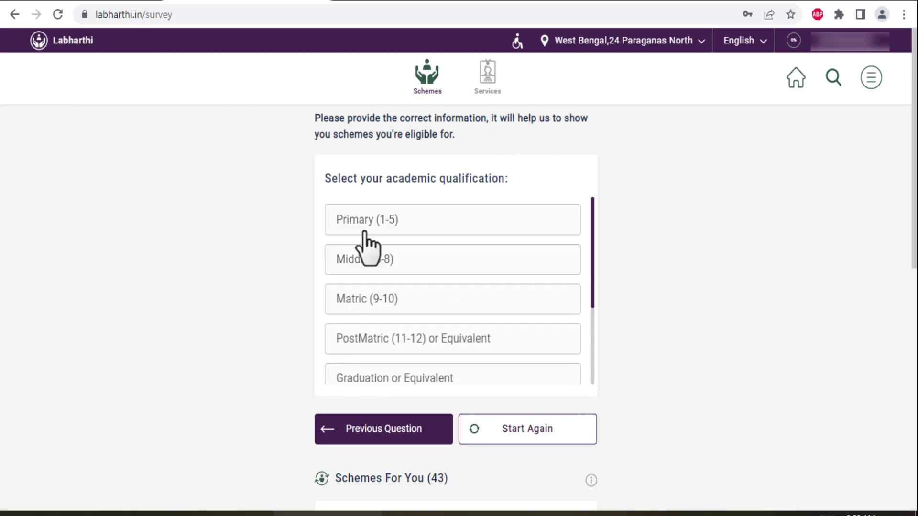
pyautogui.click(396, 248)
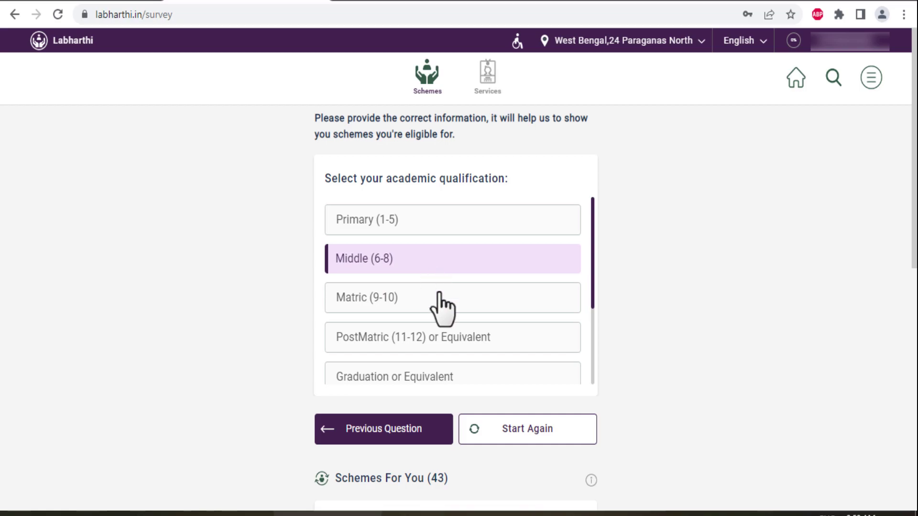
pyautogui.scroll(-1, 421, 297)
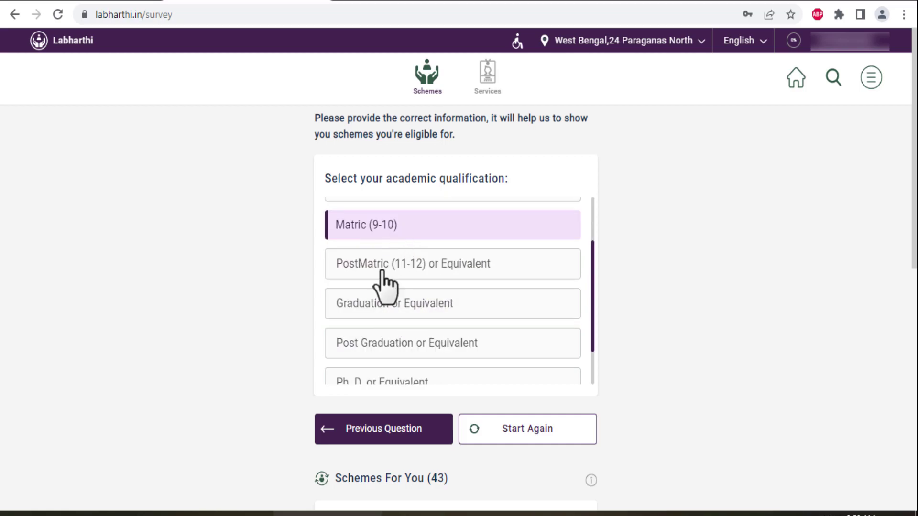
pyautogui.click(471, 310)
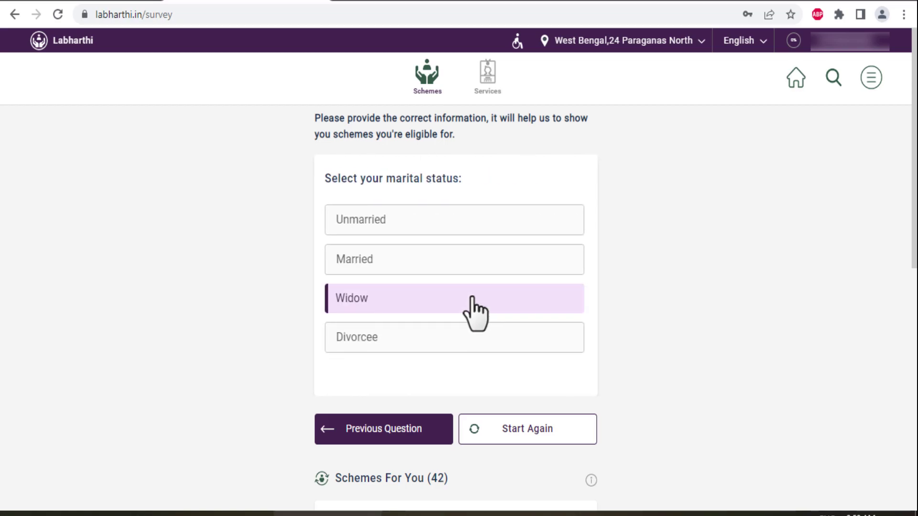
pyautogui.click(401, 267)
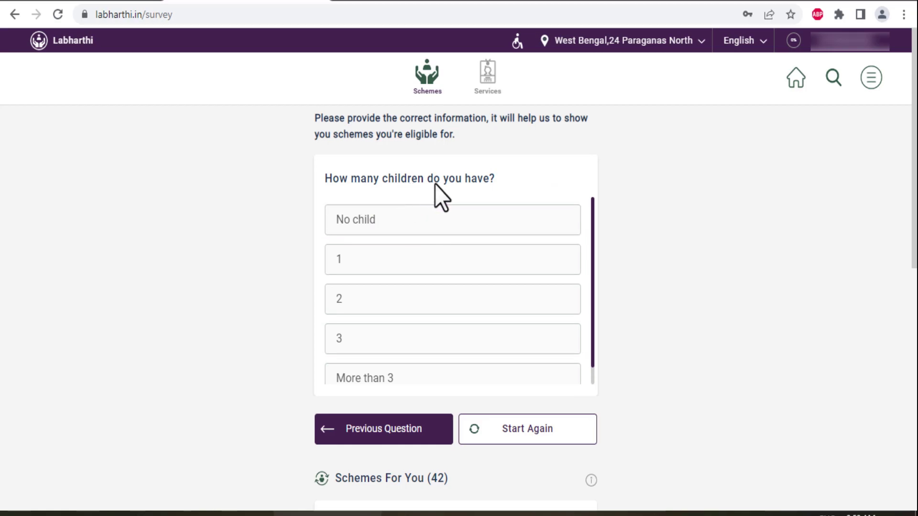
# Answer 2 children and Self as the person depended on
pyautogui.click(415, 298)
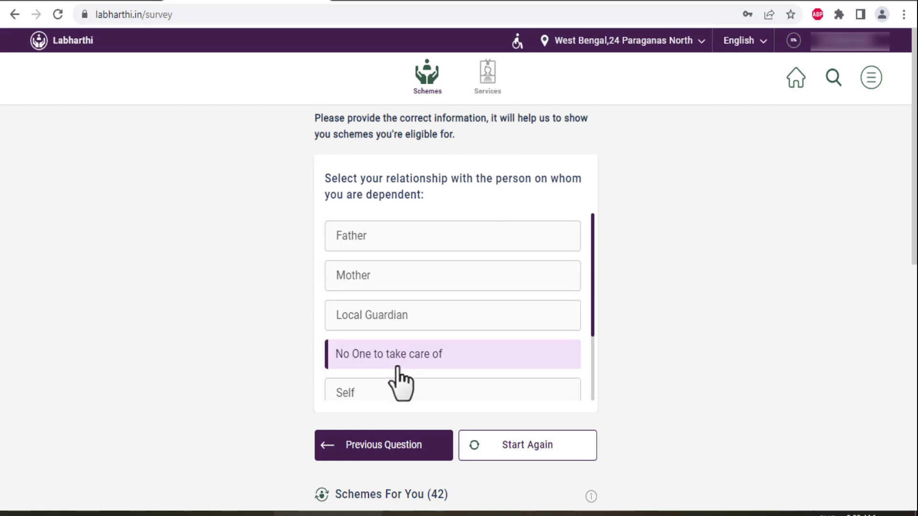
pyautogui.scroll(-2, 401, 377)
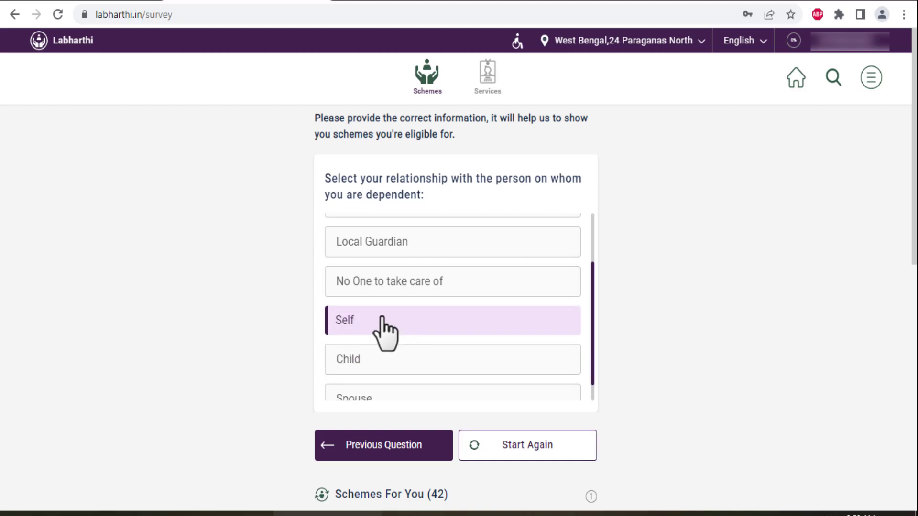
pyautogui.scroll(-1, 416, 325)
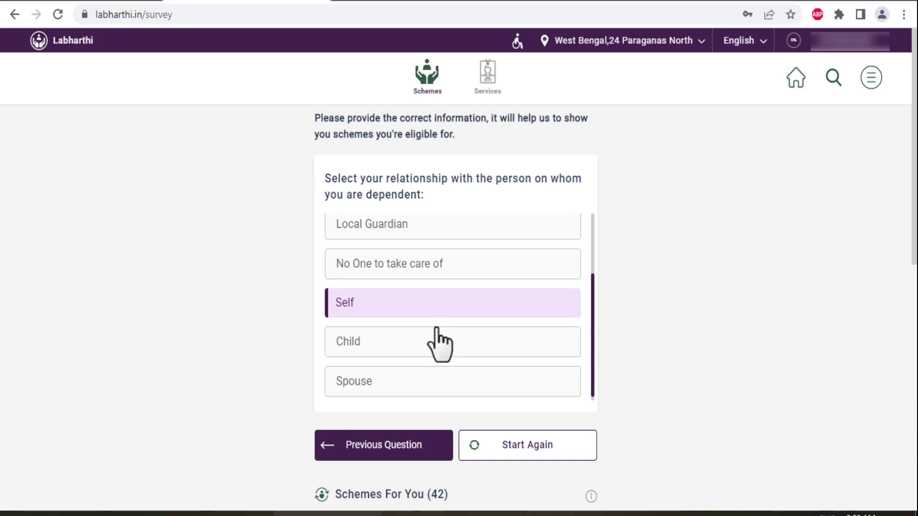
pyautogui.click(362, 298)
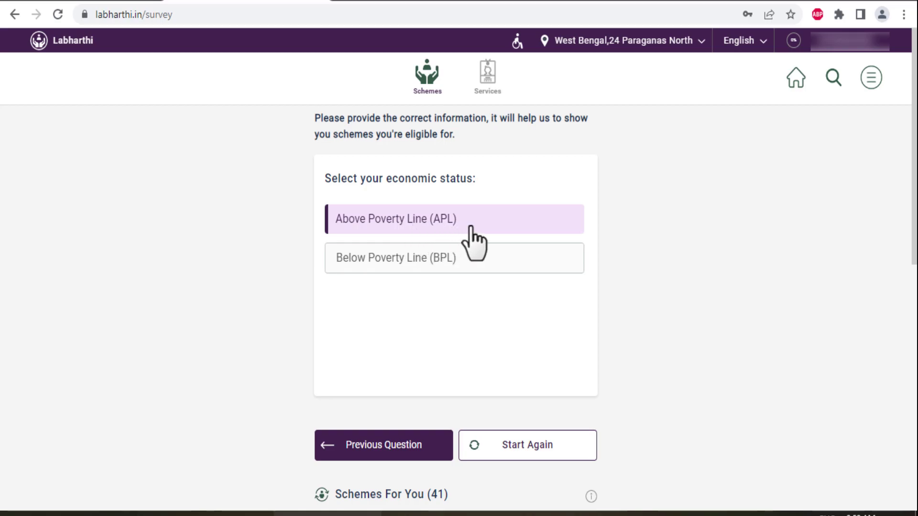
# Choose Below Poverty Line (BPL), answer area of residence, and submit with property None
pyautogui.click(416, 261)
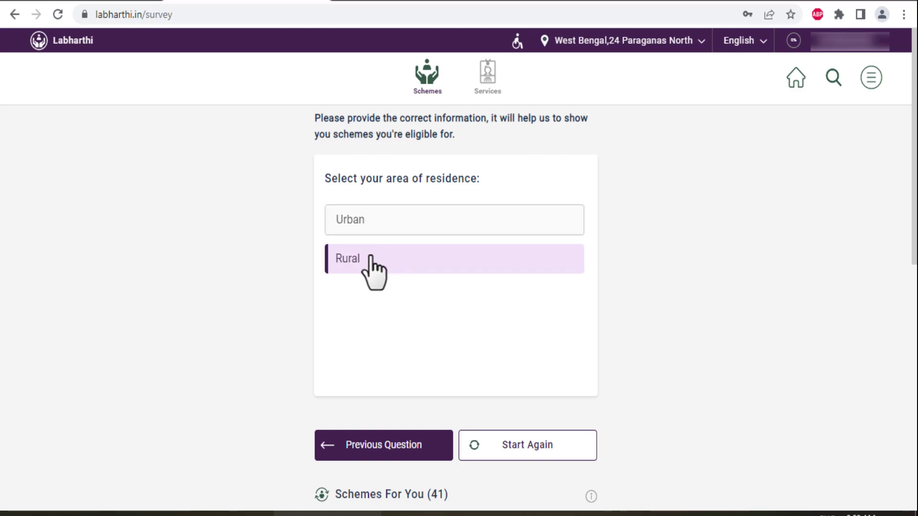
pyautogui.click(380, 224)
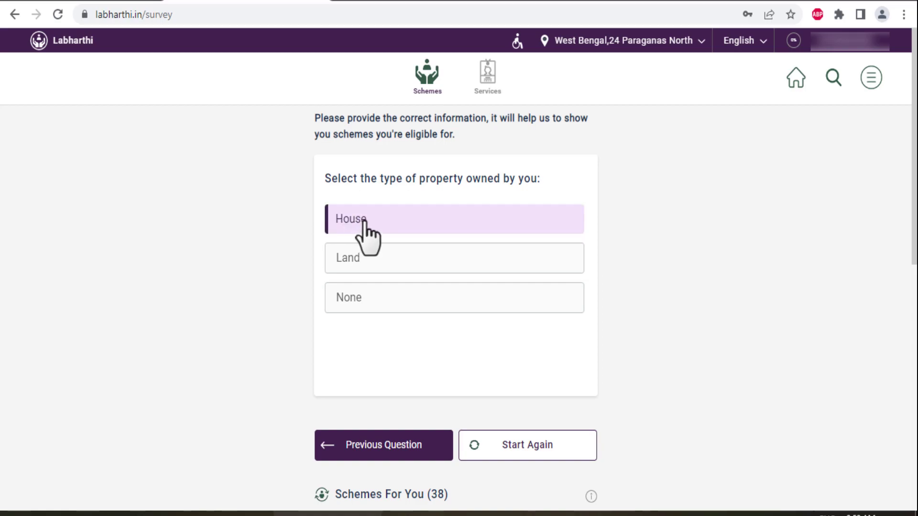
pyautogui.click(371, 301)
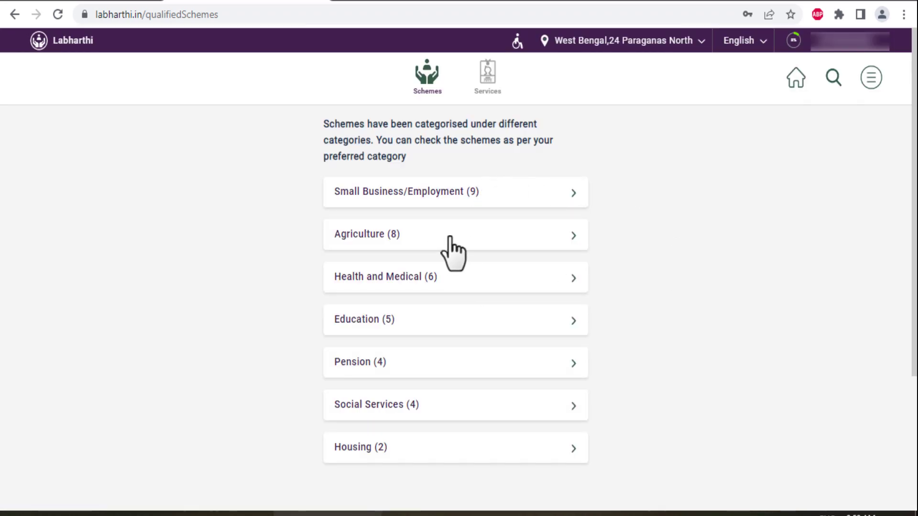
# Expand and collapse the Housing (2) category, then go back to the home page
pyautogui.scroll(-4, 457, 250)
pyautogui.scroll(4, 462, 266)
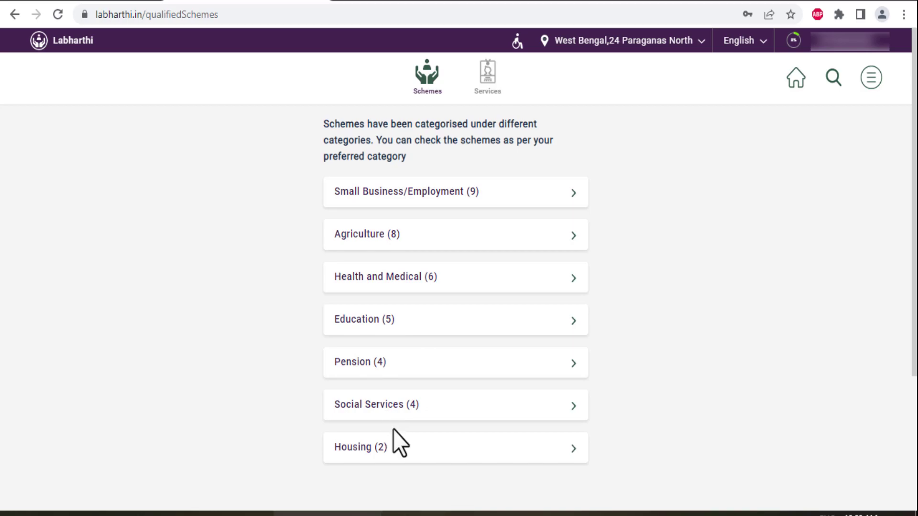
pyautogui.click(391, 457)
pyautogui.scroll(-3, 409, 423)
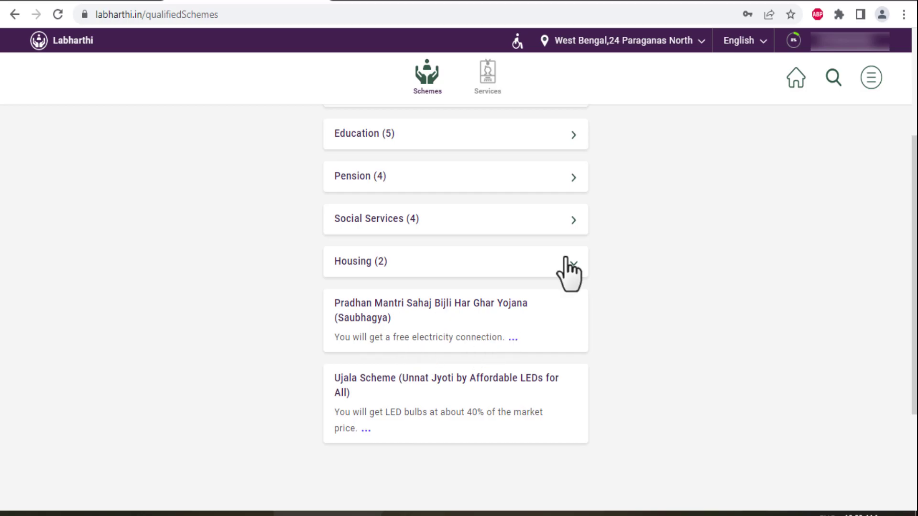
pyautogui.click(566, 258)
pyautogui.scroll(2, 512, 305)
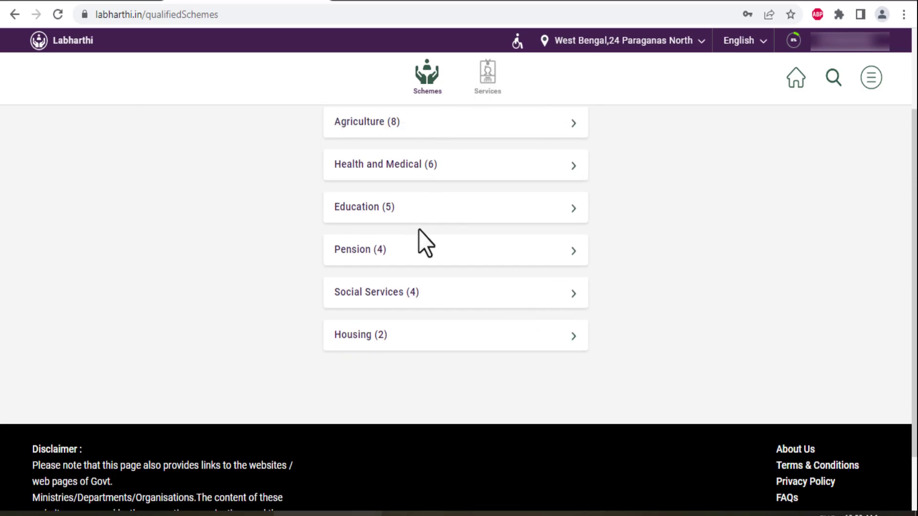
pyautogui.scroll(1, 419, 228)
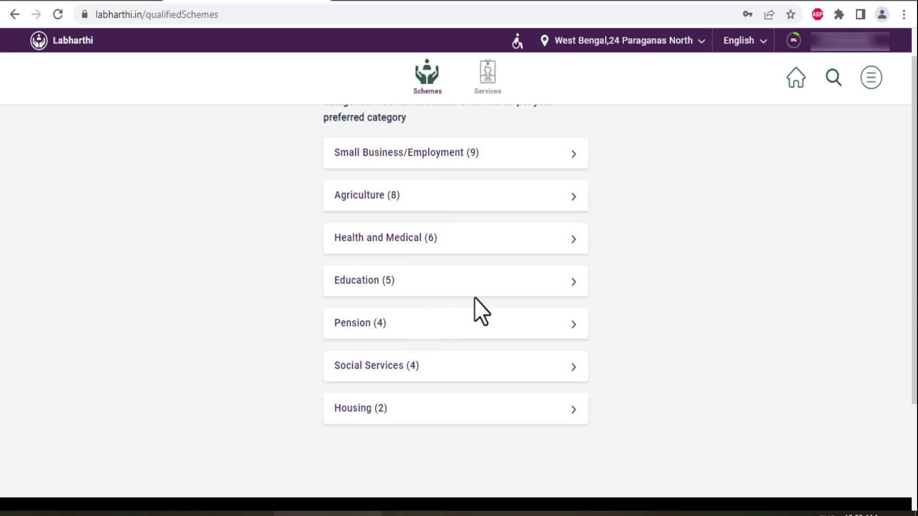
pyautogui.hotkey('alt', 'Left')
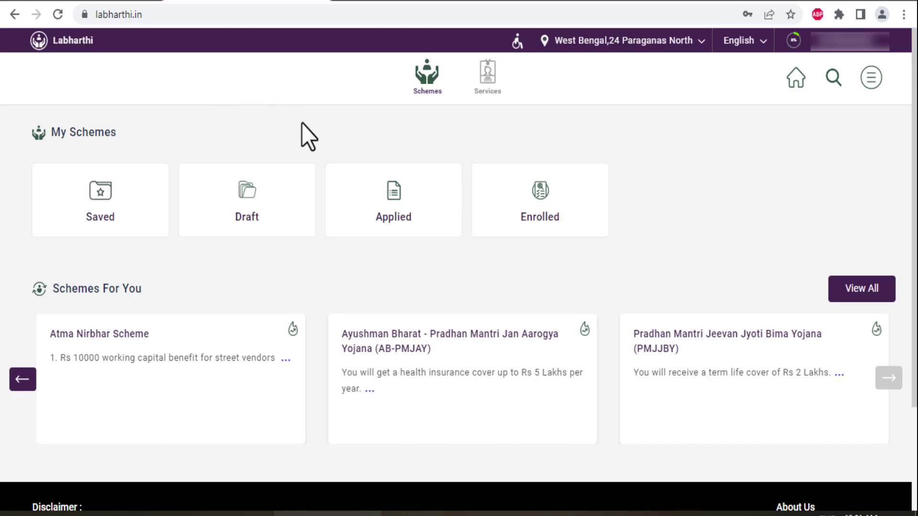
pyautogui.click(794, 86)
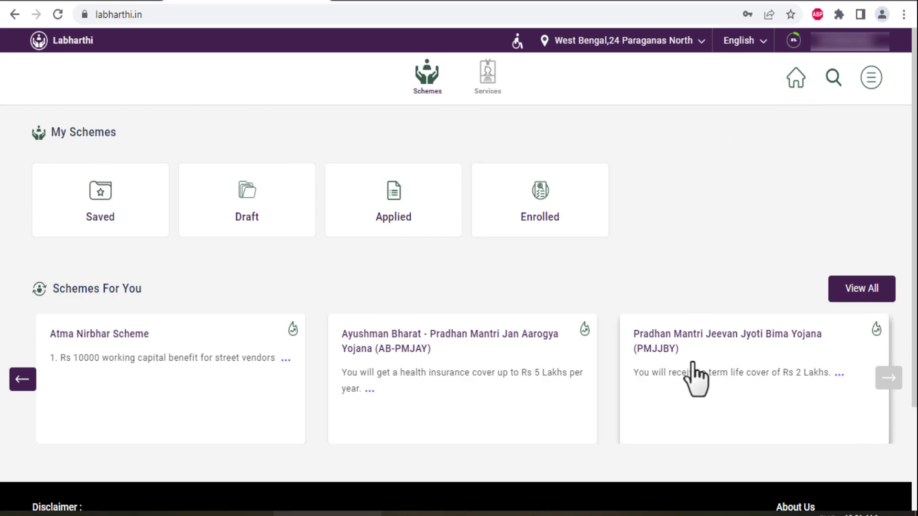
pyautogui.click(877, 297)
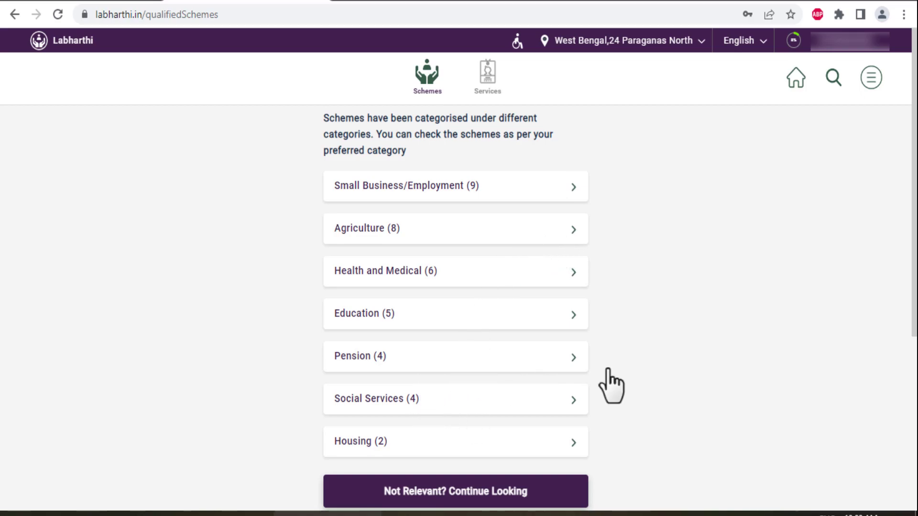
pyautogui.click(432, 235)
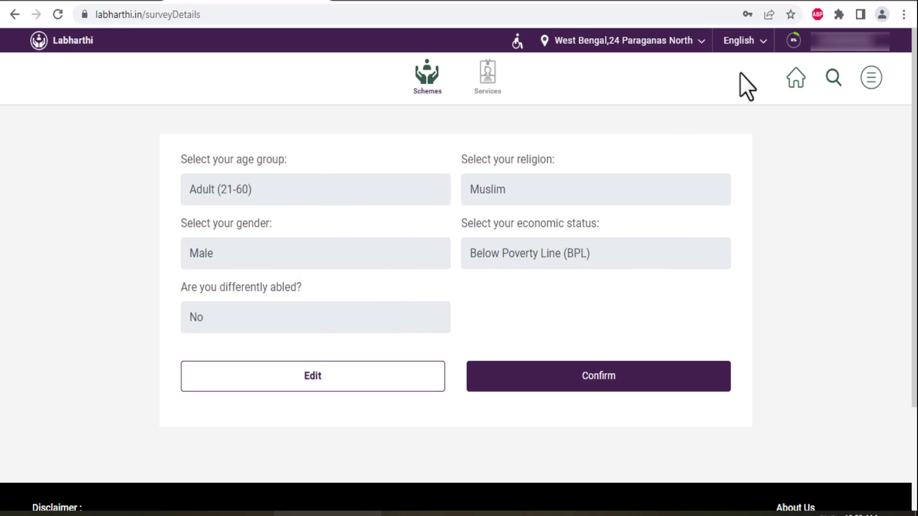
pyautogui.click(795, 78)
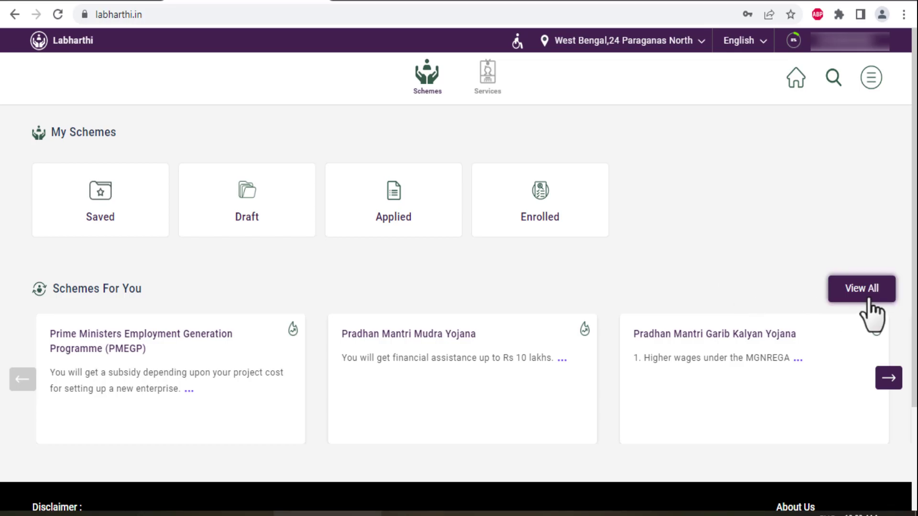
pyautogui.click(863, 293)
pyautogui.scroll(-2, 546, 342)
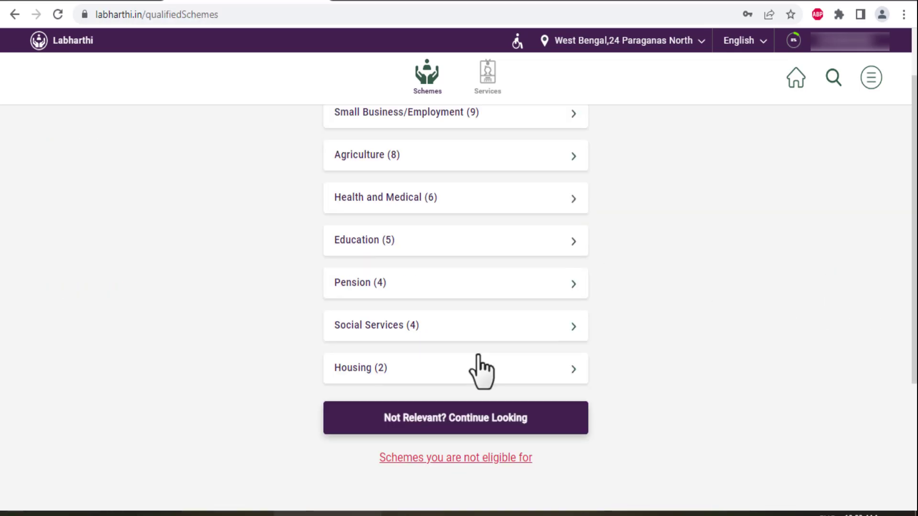
pyautogui.scroll(2, 463, 293)
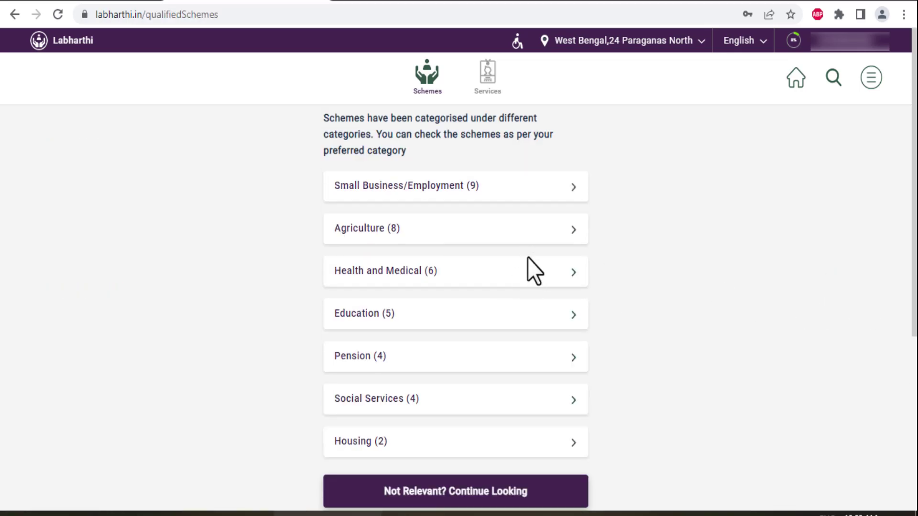